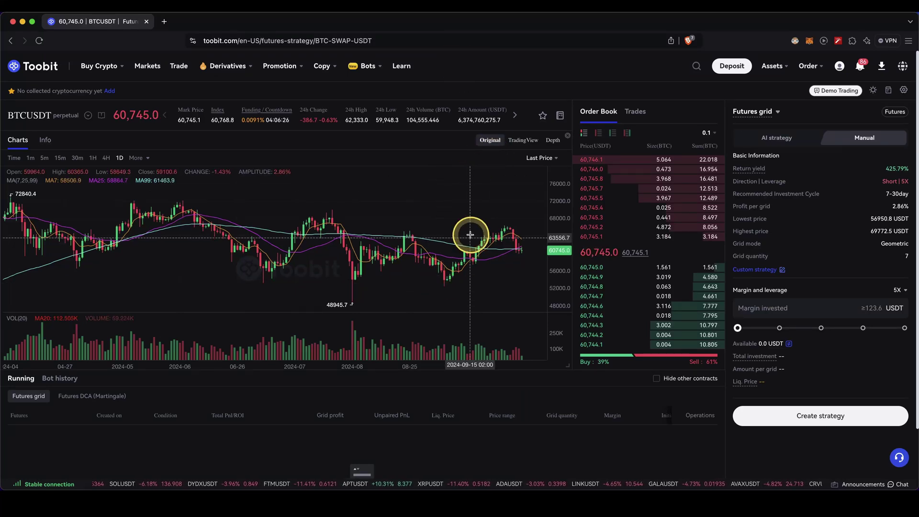
# Step: Leave the Join Toobit Now form with its pre-filled referral ID for the logged-in homepage
pyautogui.moveTo(510, 187); pyautogui.dragTo(453, 184)
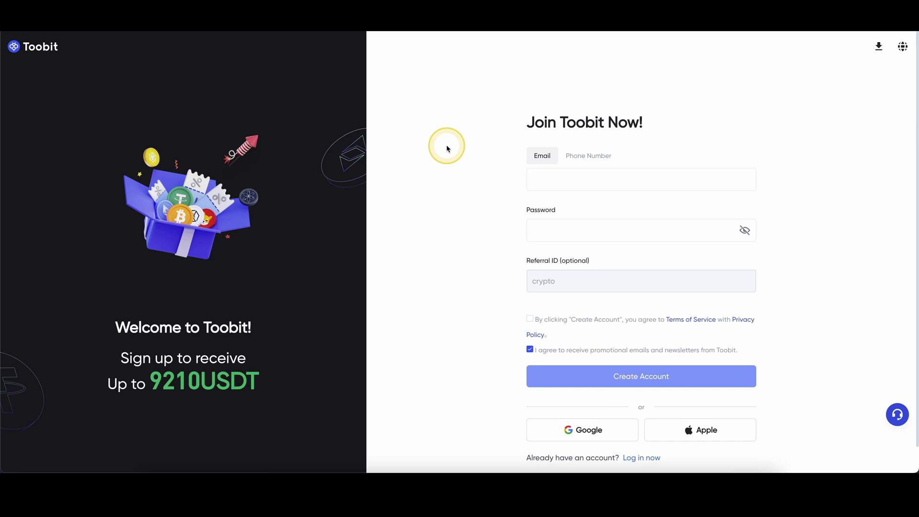
pyautogui.moveTo(482, 105); pyautogui.dragTo(458, 365)
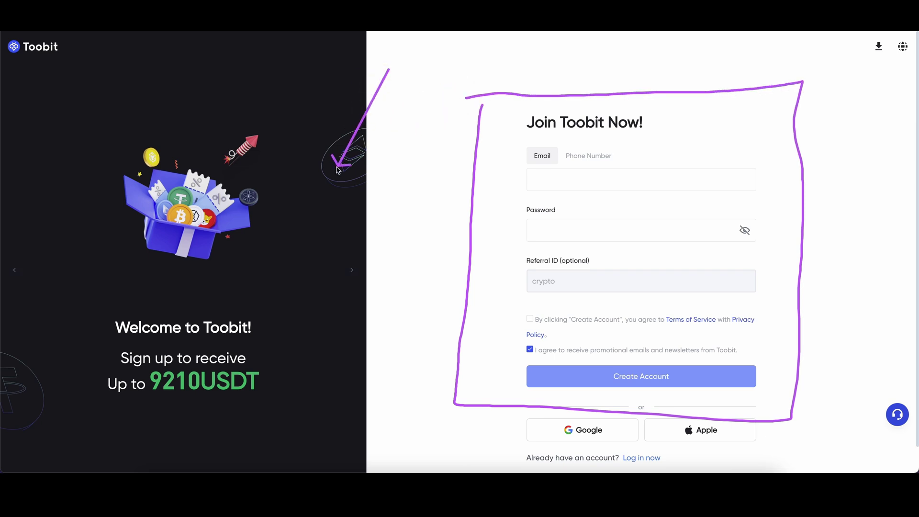
pyautogui.moveTo(210, 348)
pyautogui.mouseDown()
pyautogui.moveTo(172, 368)
pyautogui.moveTo(210, 357)
pyautogui.mouseUp()
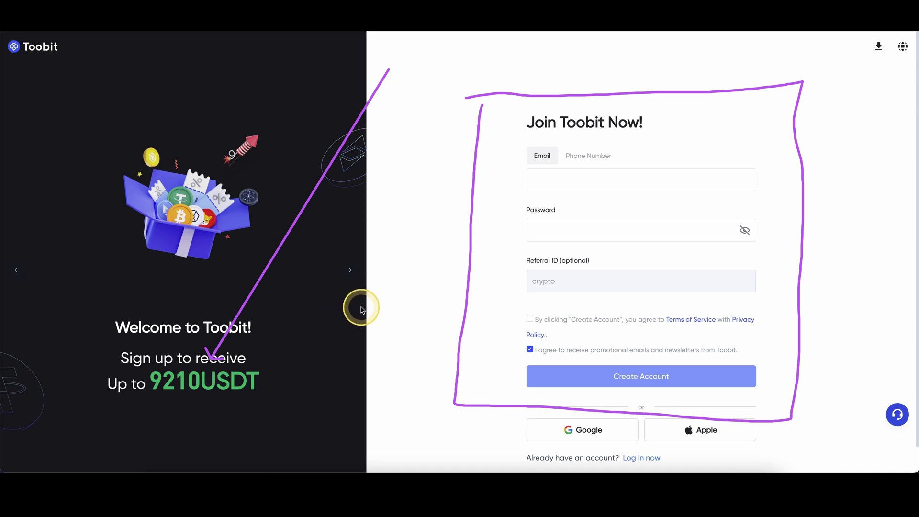
pyautogui.press('Escape')
pyautogui.moveTo(528, 228); pyautogui.dragTo(542, 372)
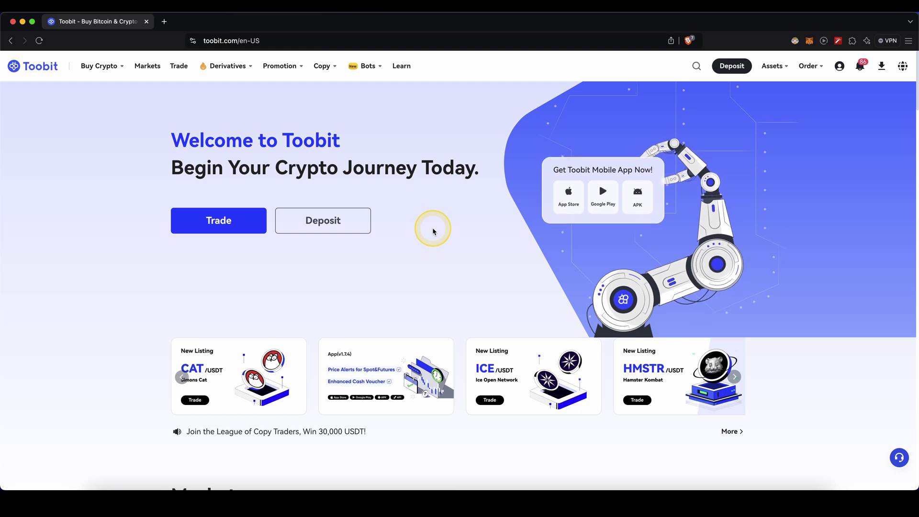
# Step: Choose Futures grid under Bots to reach the BTCUSDT grid bot recommendations
pyautogui.moveTo(433, 230); pyautogui.dragTo(383, 67)
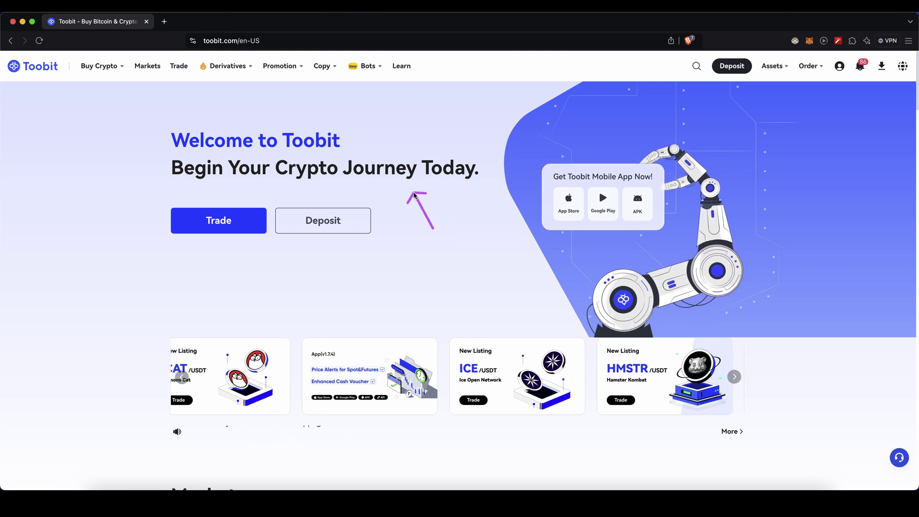
pyautogui.moveTo(368, 66)
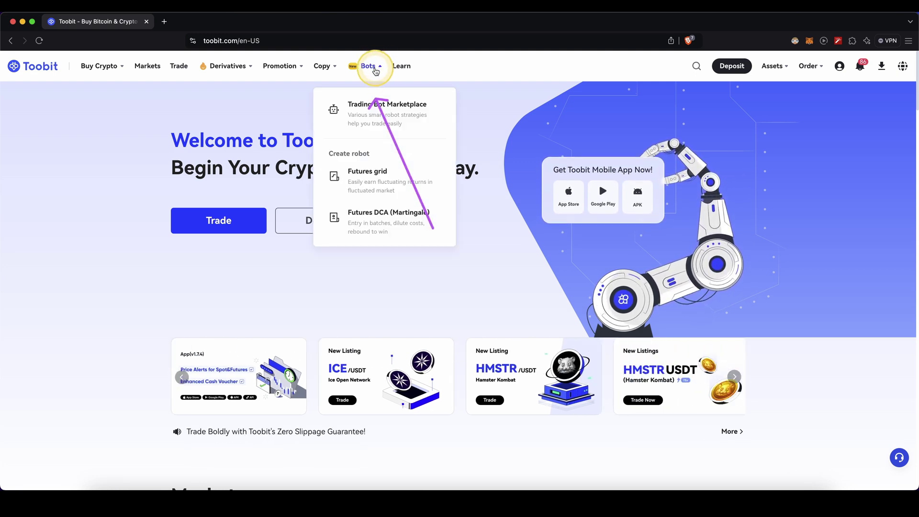
pyautogui.click(366, 185)
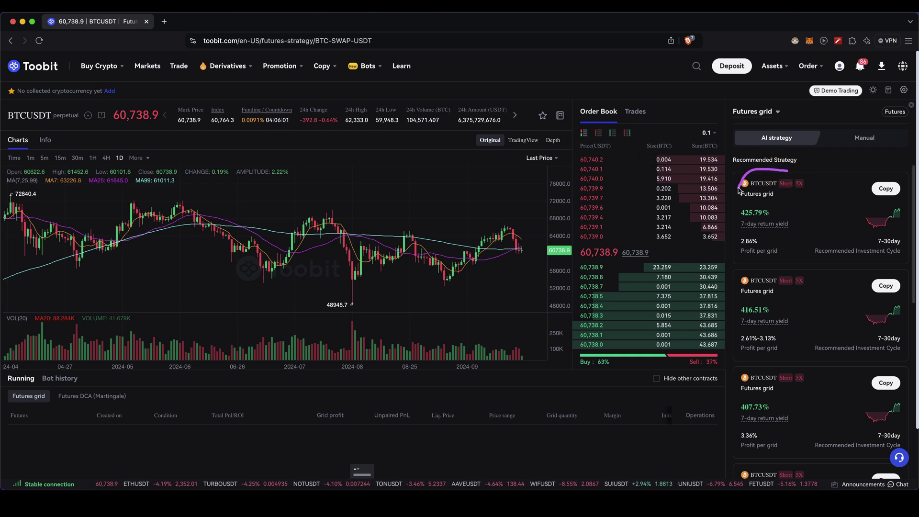
# Step: Switch the futures grid panel to Manual with the long direction and start the lowest price
pyautogui.click(859, 136)
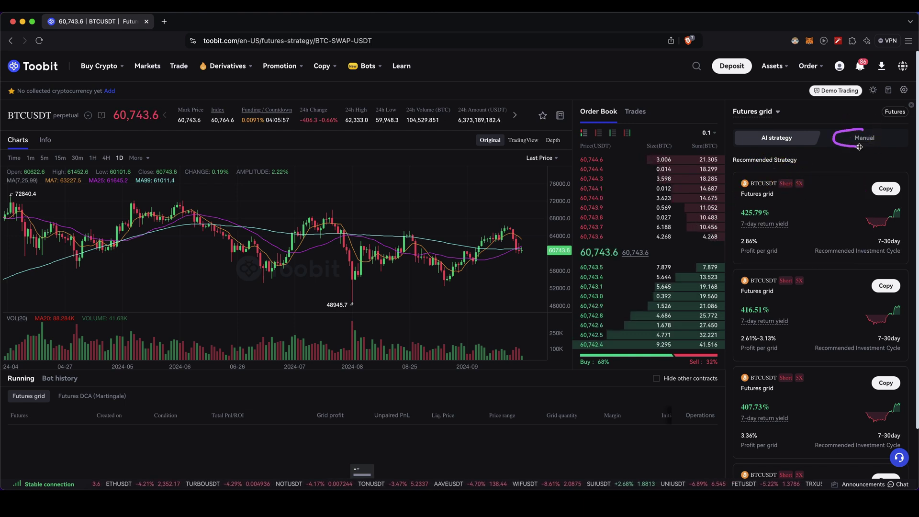
pyautogui.click(862, 138)
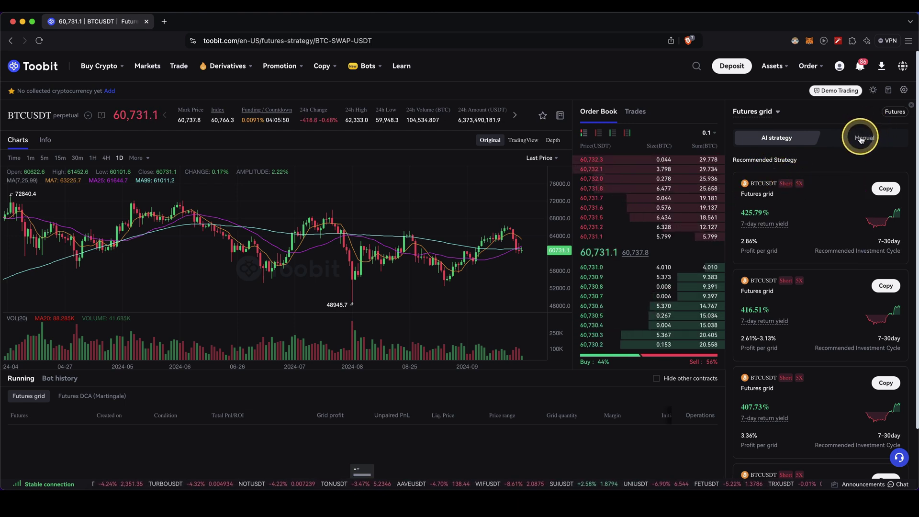
pyautogui.click(861, 139)
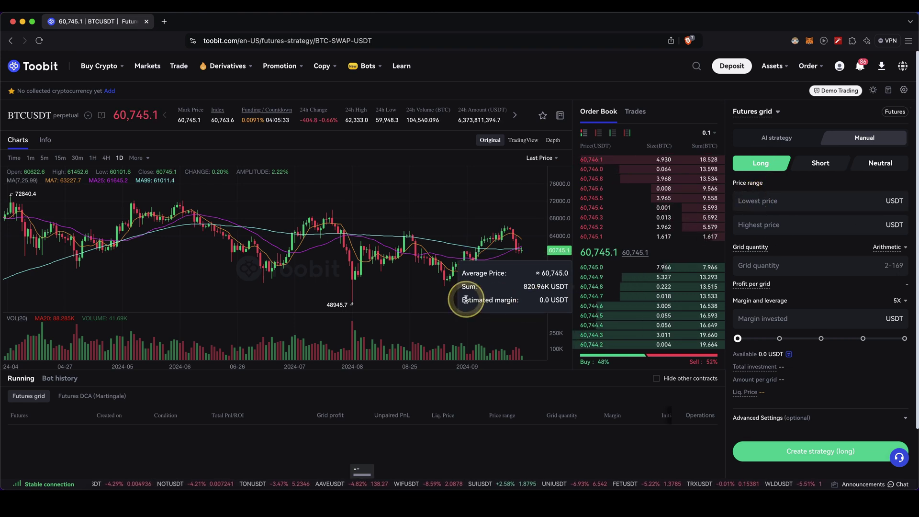
pyautogui.moveTo(467, 299); pyautogui.dragTo(549, 304)
pyautogui.moveTo(468, 191); pyautogui.dragTo(555, 191)
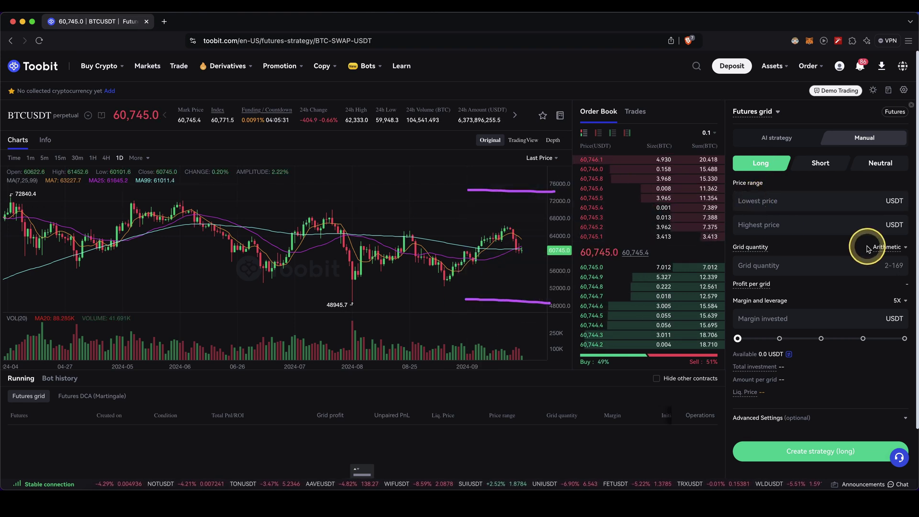
pyautogui.moveTo(849, 266); pyautogui.dragTo(557, 218)
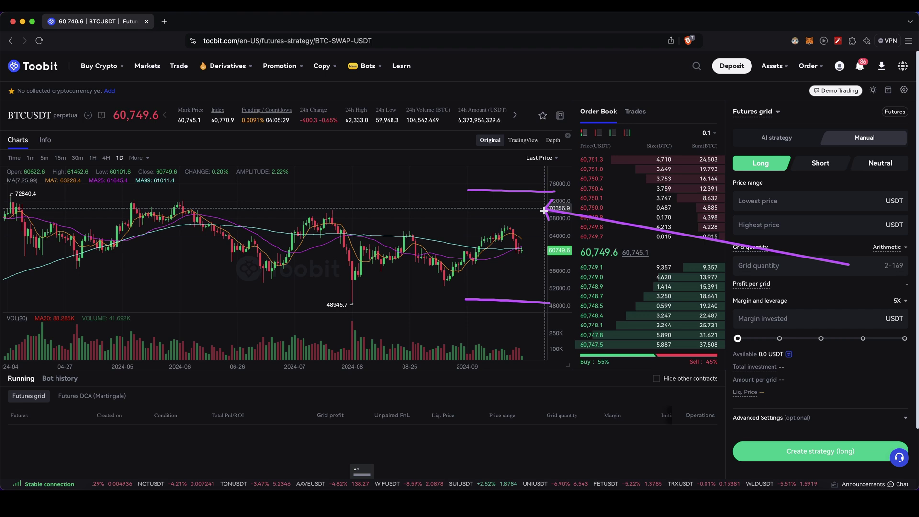
pyautogui.click(772, 201)
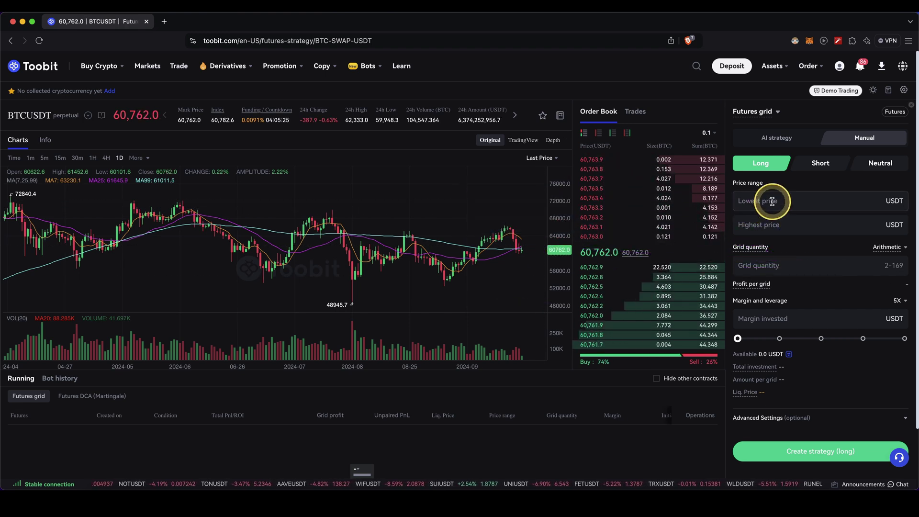
# Step: Set lowest price 55000, highest price 65000 and 30 grids, then bring up 5x leverage
pyautogui.click(833, 200)
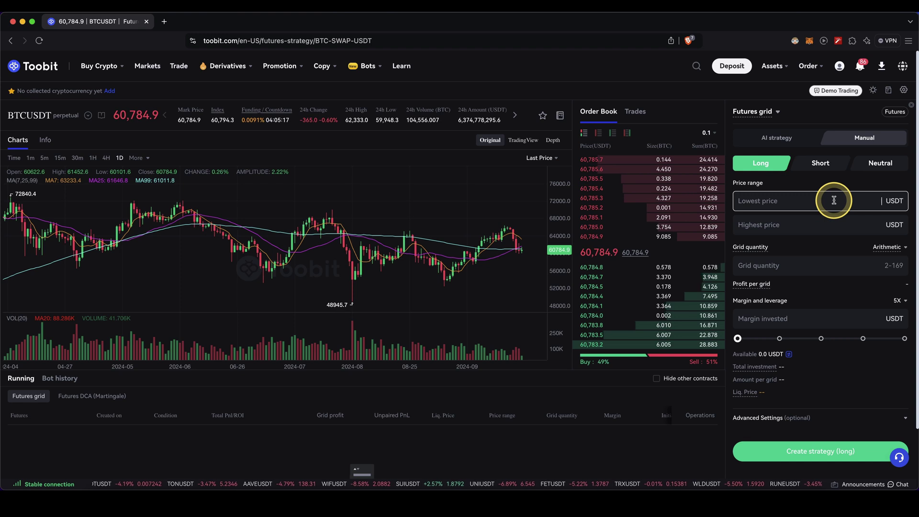
pyautogui.write('55000')
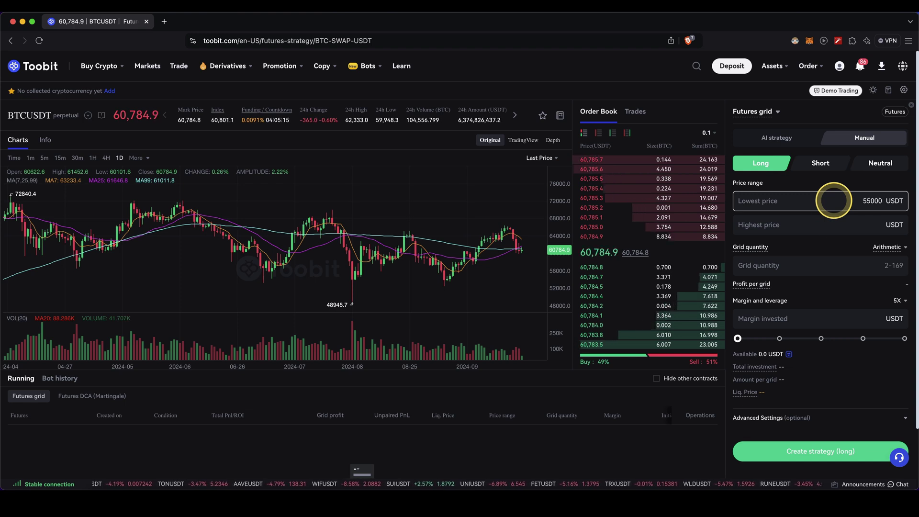
pyautogui.click(833, 228)
pyautogui.write('65')
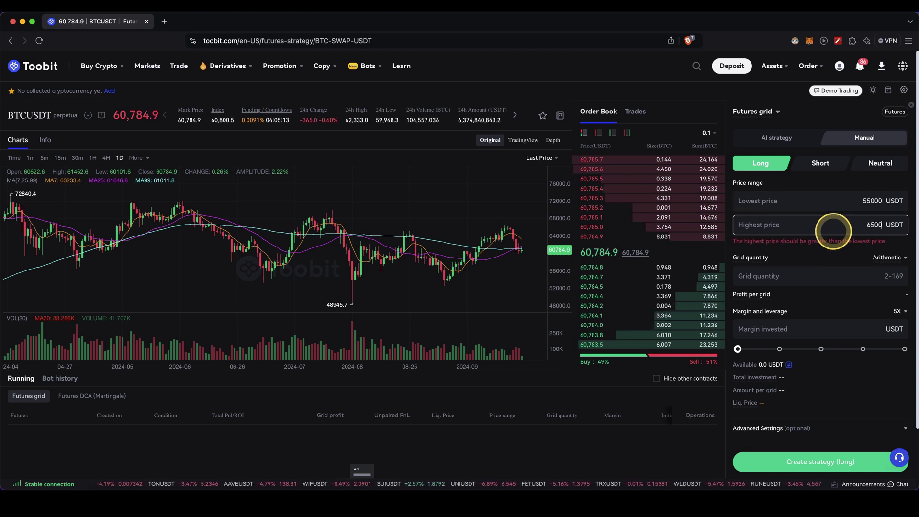
pyautogui.write('0')
pyautogui.click(836, 266)
pyautogui.write('30')
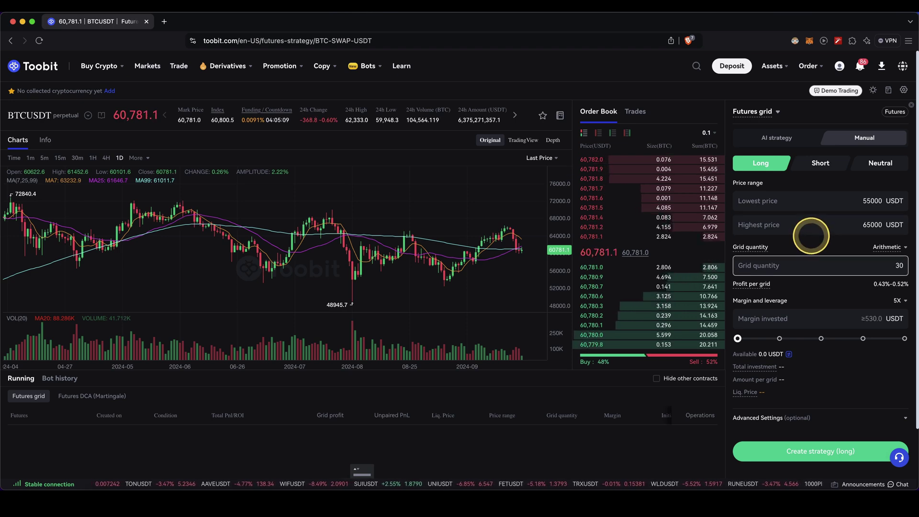
pyautogui.click(899, 301)
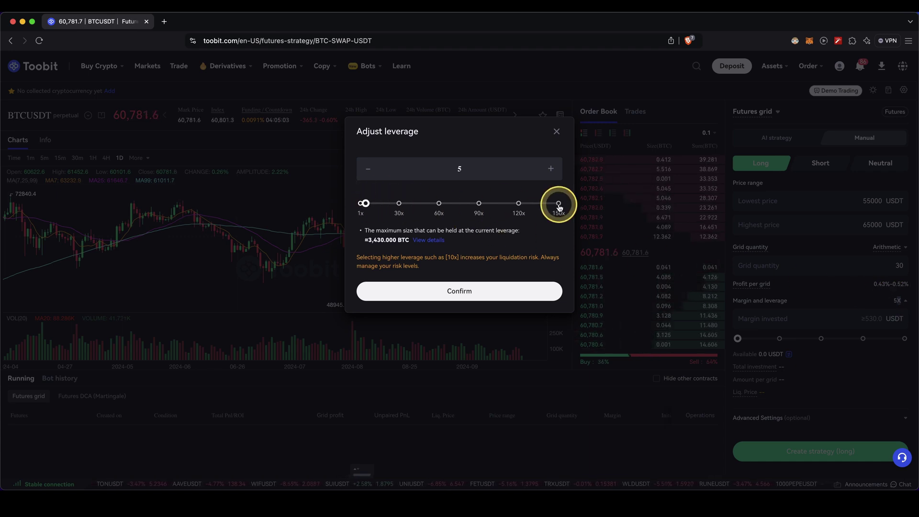
# Step: Keep 5x leverage and transfer all 10.16 USDT from spot into the futures account
pyautogui.click(460, 291)
pyautogui.scroll(-1, 772, 255)
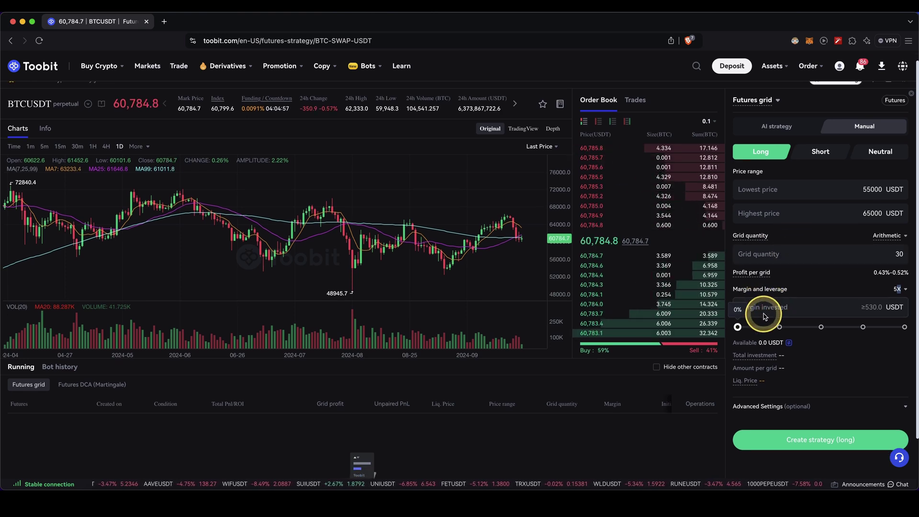
pyautogui.moveTo(735, 345); pyautogui.dragTo(778, 345)
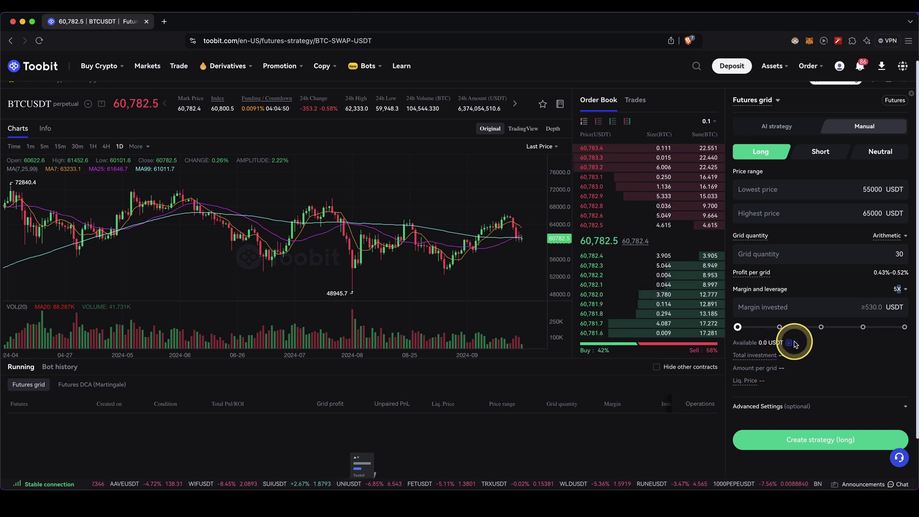
pyautogui.click(788, 343)
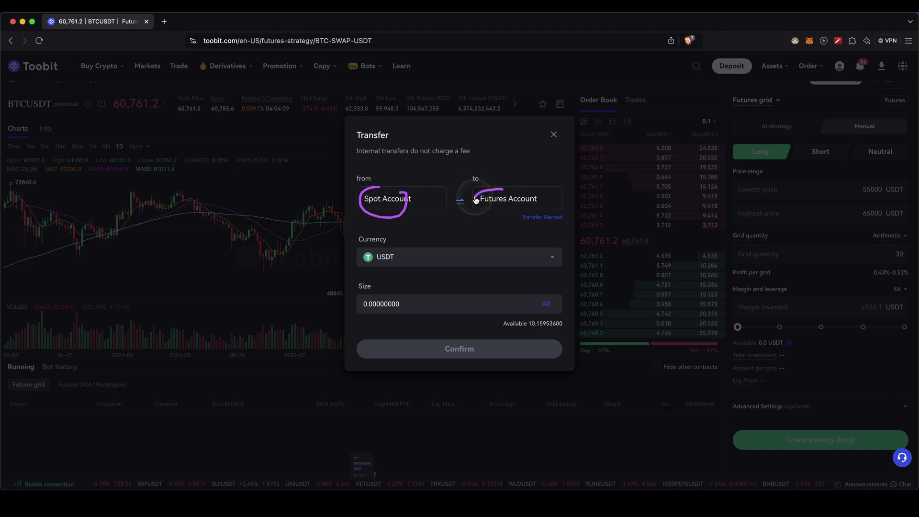
pyautogui.click(545, 304)
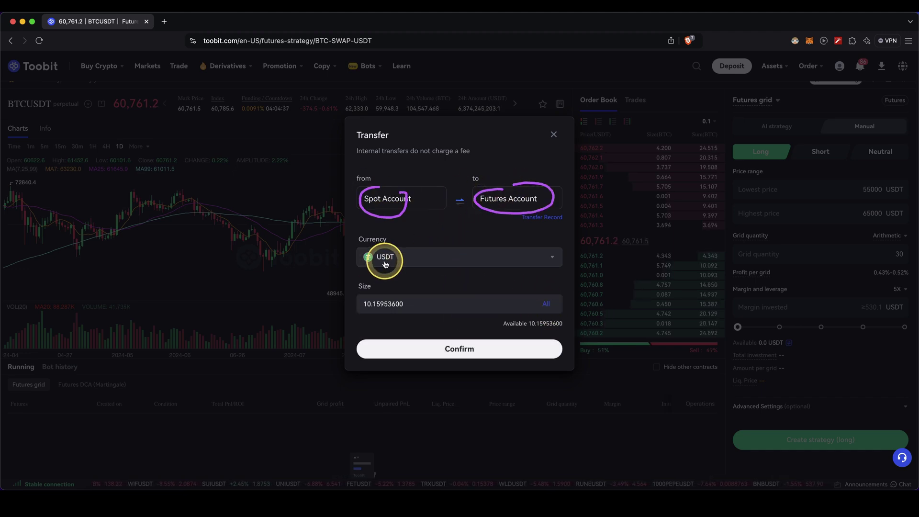
pyautogui.click(452, 352)
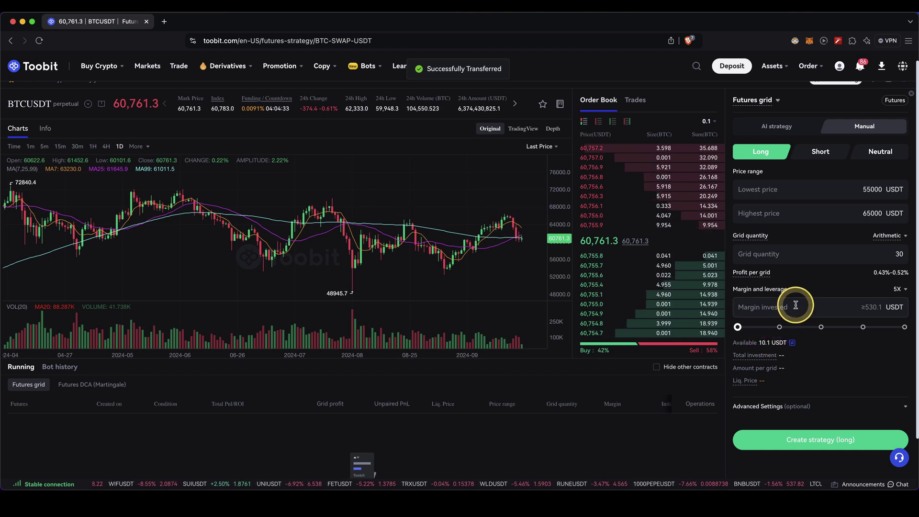
pyautogui.moveTo(731, 307); pyautogui.dragTo(883, 309)
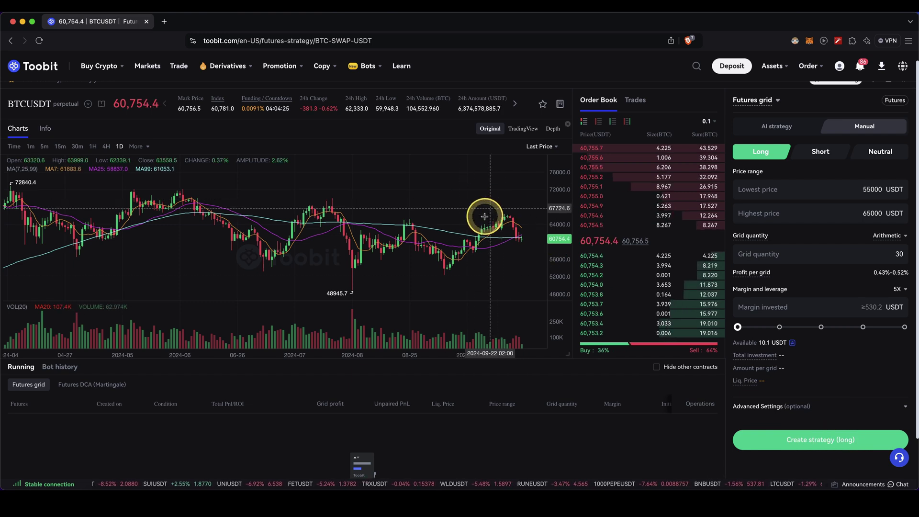
pyautogui.moveTo(506, 242)
pyautogui.mouseDown()
pyautogui.moveTo(535, 270)
pyautogui.moveTo(544, 237)
pyautogui.mouseUp()
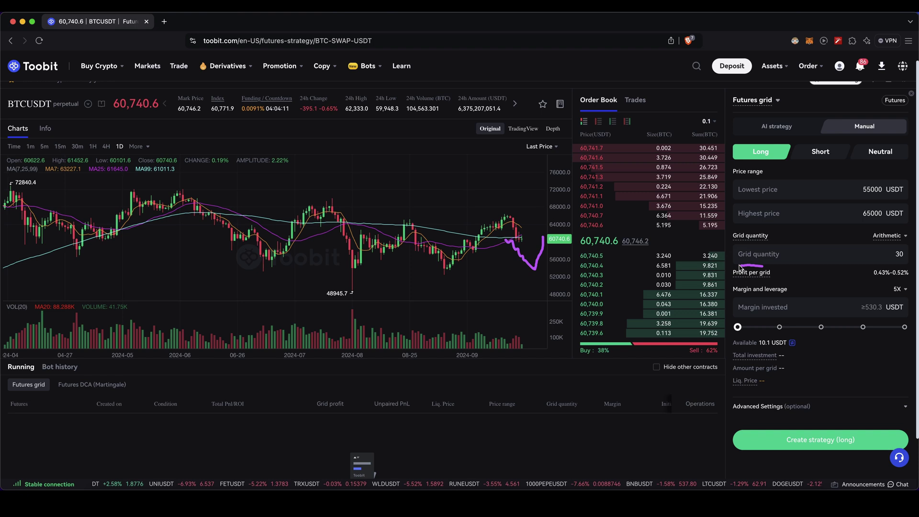
pyautogui.moveTo(741, 267); pyautogui.dragTo(788, 271)
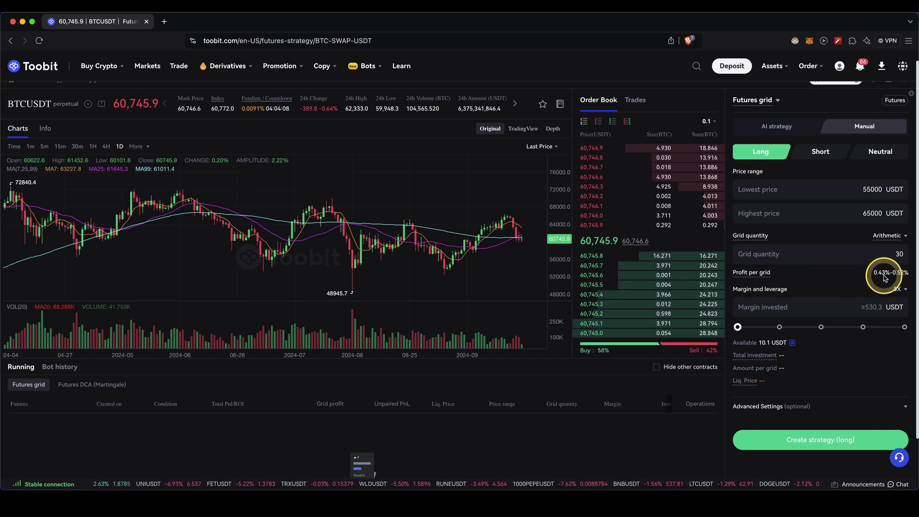
pyautogui.moveTo(903, 267); pyautogui.dragTo(884, 268)
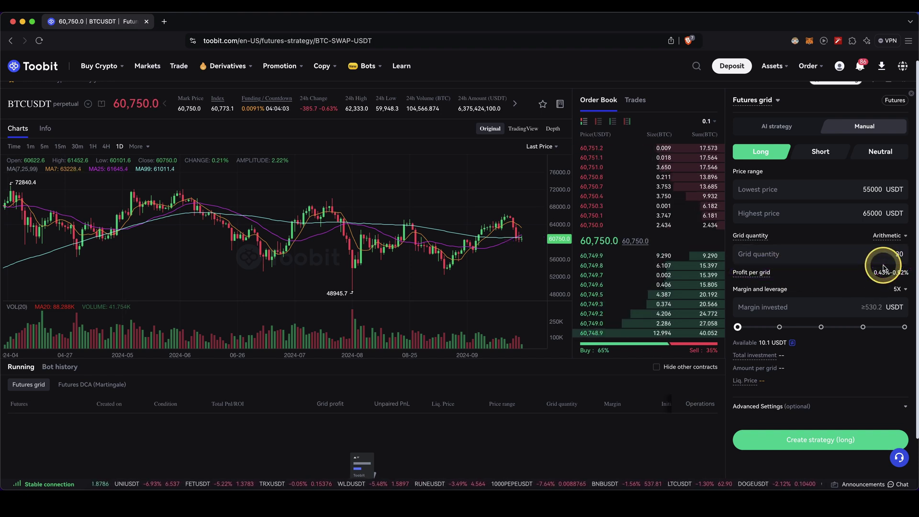
# Step: Copy the top AI strategy: 5x short geometric grid, 7 levels, 56950.8–69772.5 USDT
pyautogui.click(762, 129)
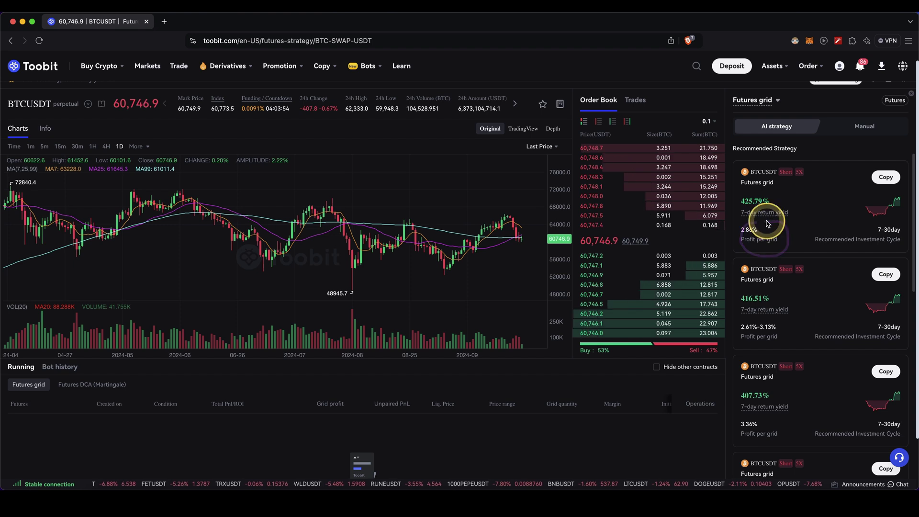
pyautogui.click(885, 177)
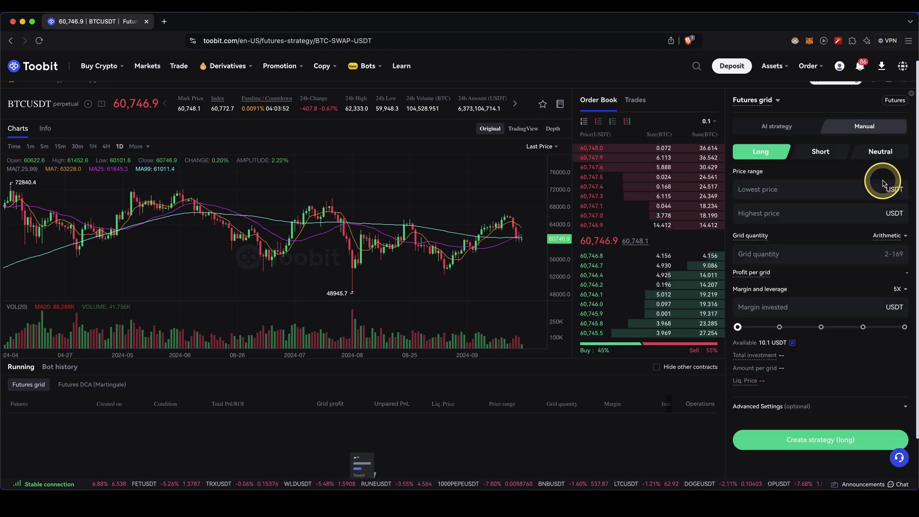
pyautogui.moveTo(875, 160); pyautogui.dragTo(903, 240)
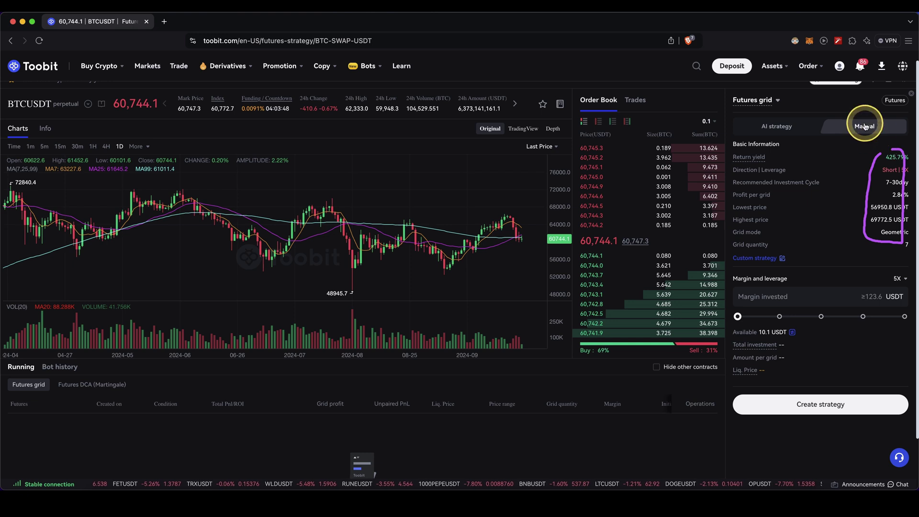
pyautogui.press('Escape')
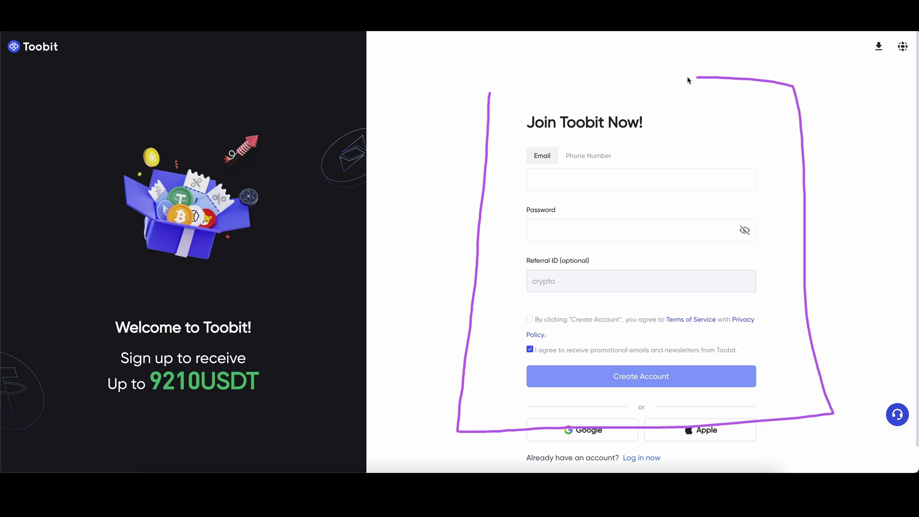
# Step: View the Join Toobit Now form with its pre-filled referral ID and sign-up bonus offer
pyautogui.moveTo(413, 107); pyautogui.dragTo(221, 359)
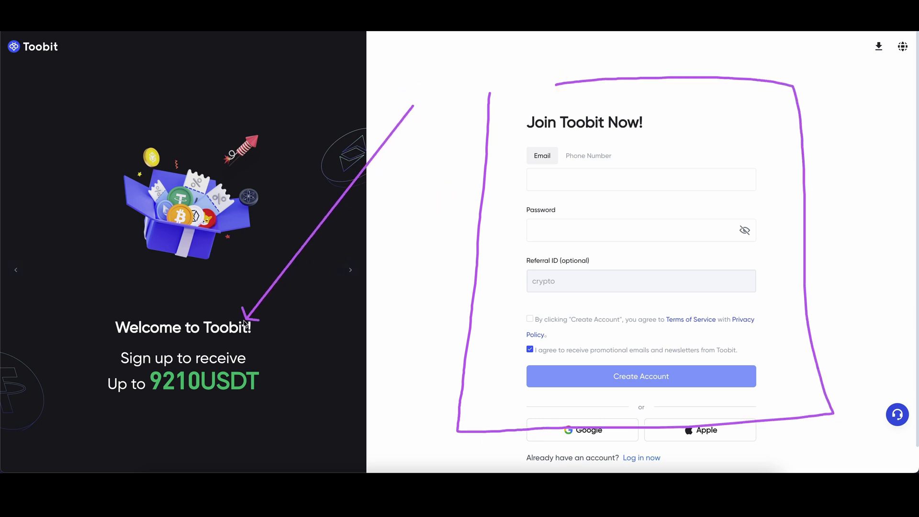